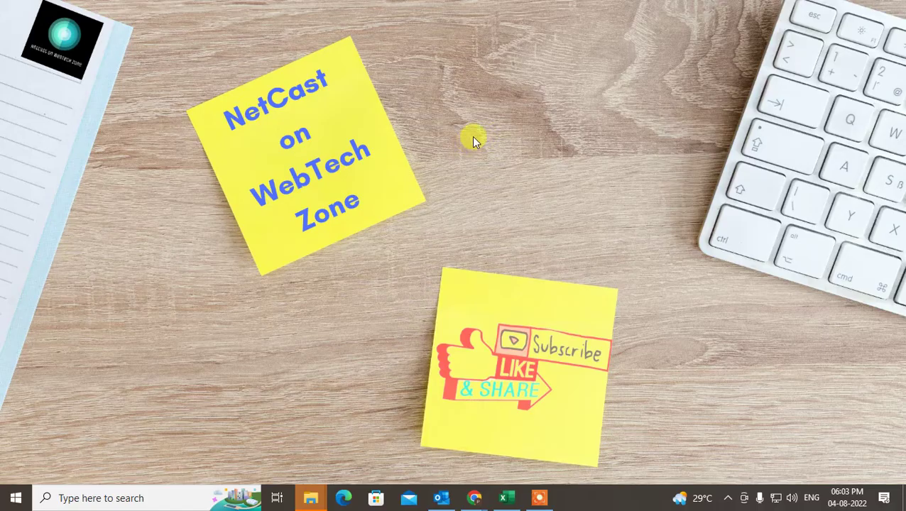
# Refresh the desktop, launch Outlook and switch to the Calendar view
pyautogui.rightClick(449, 121)
pyautogui.click(519, 152)
pyautogui.click(441, 497)
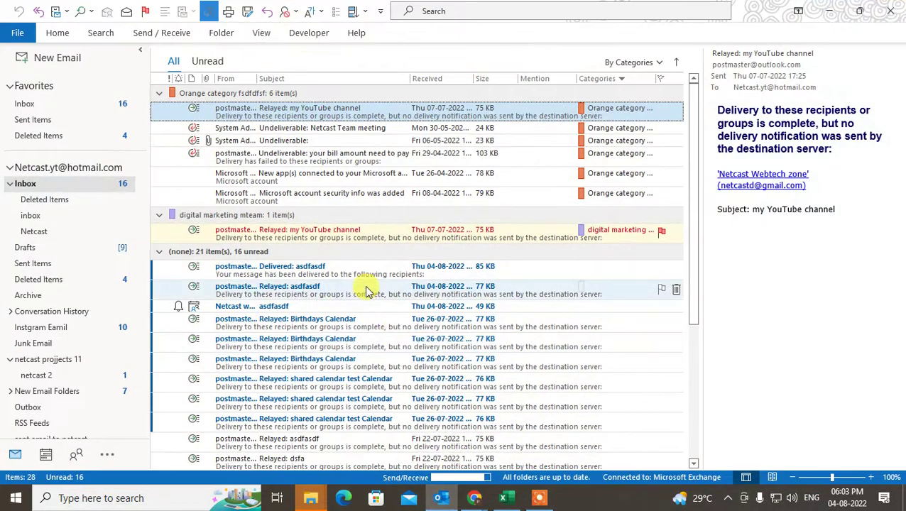
pyautogui.click(25, 183)
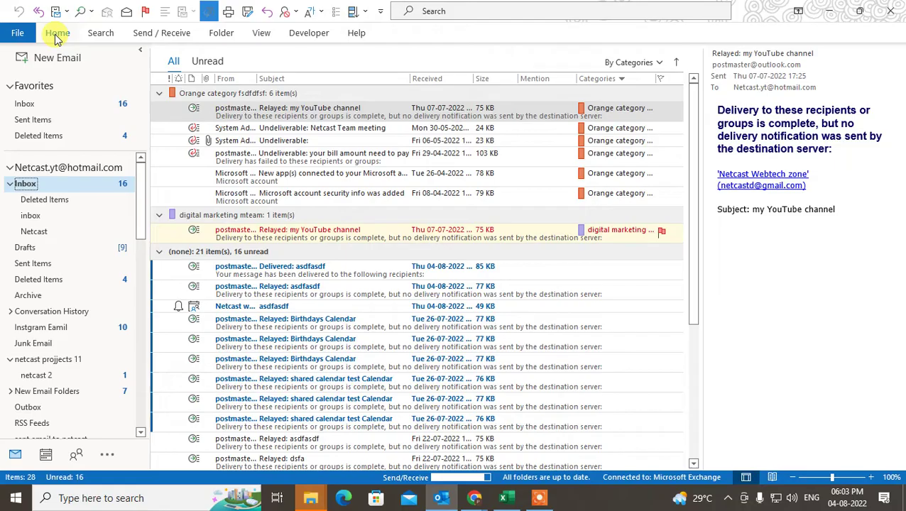
pyautogui.click(56, 33)
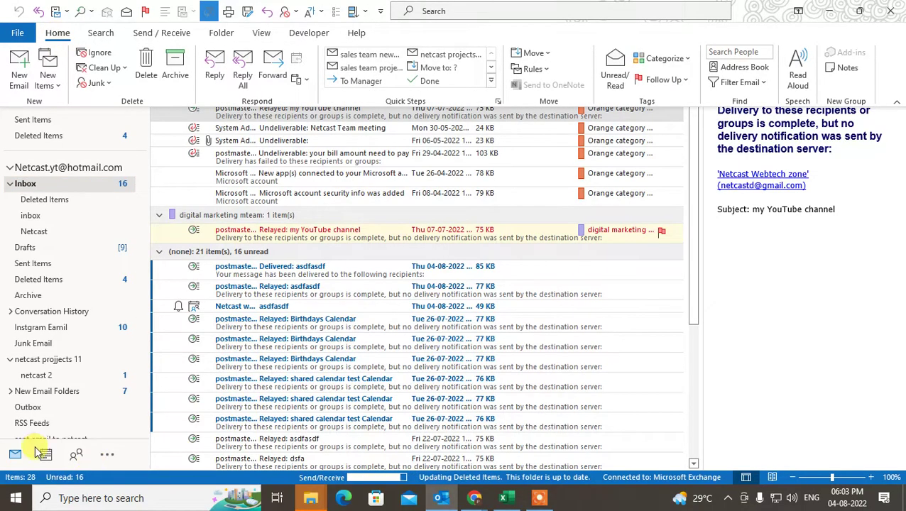
pyautogui.moveTo(45, 455)
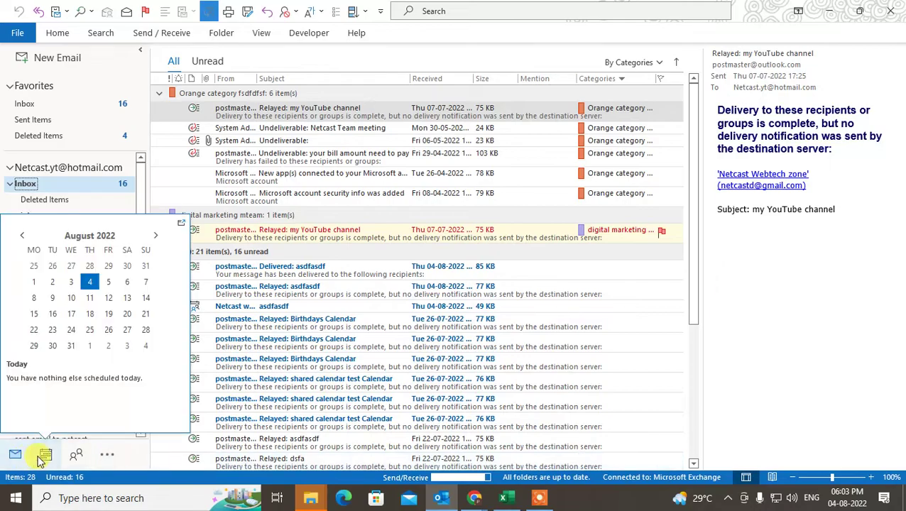
pyautogui.click(44, 460)
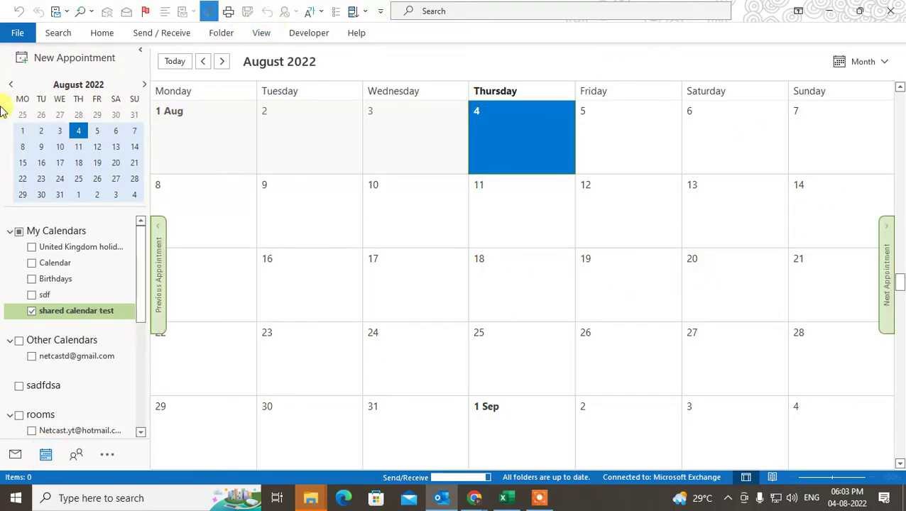
# Start a new meeting request from Home > New Items > Meeting
pyautogui.click(99, 33)
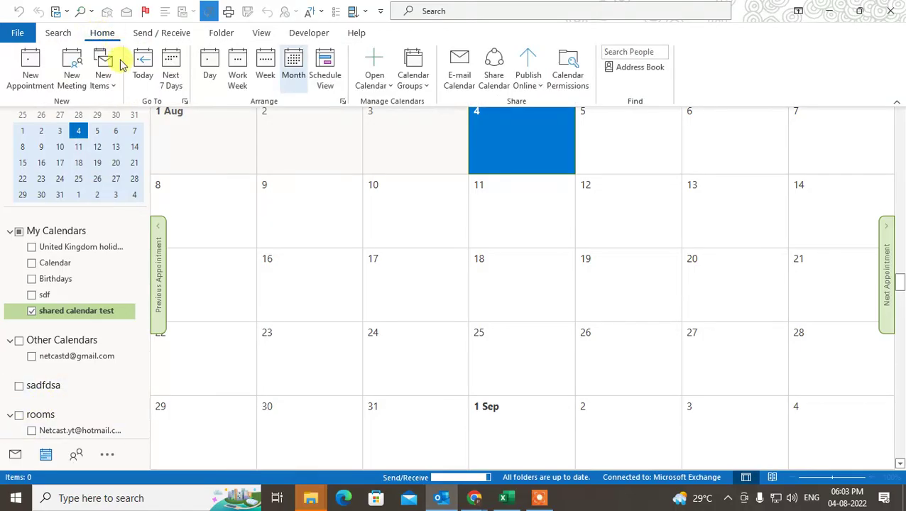
pyautogui.click(102, 84)
pyautogui.click(145, 141)
pyautogui.write('Recover delete meeting')
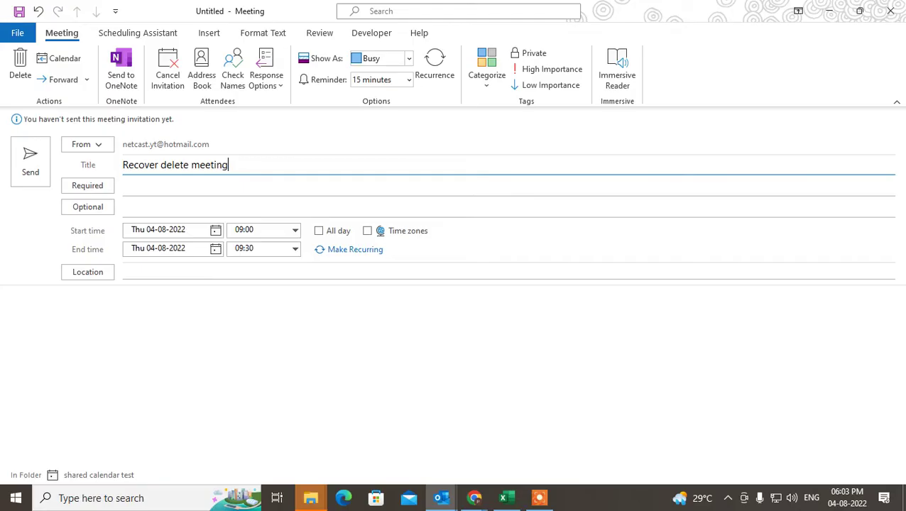
# Add the digital marketing teams group as both a required and optional attendee
pyautogui.press('Tab')
pyautogui.write('d')
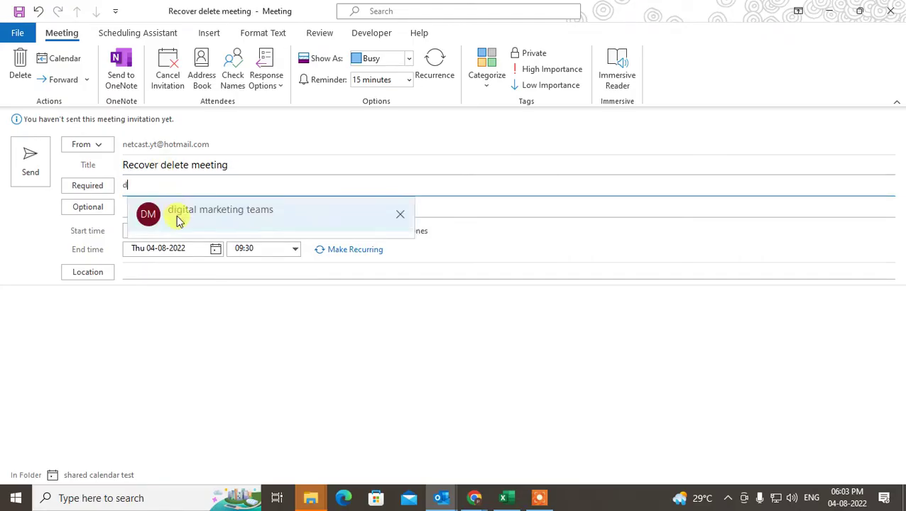
pyautogui.click(176, 220)
pyautogui.click(142, 206)
pyautogui.write('d')
pyautogui.click(181, 231)
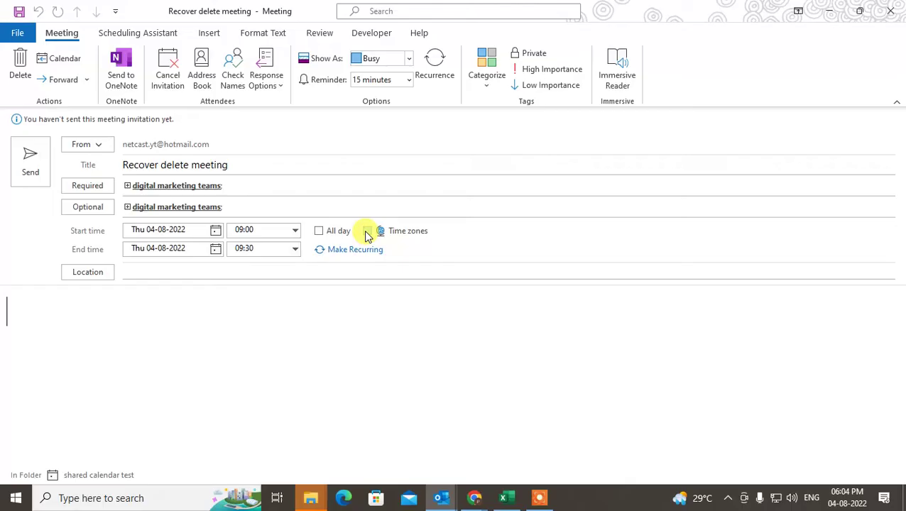
# Try sending the meeting and expanding the digital marketing teams group, dismissing the errors
pyautogui.click(32, 161)
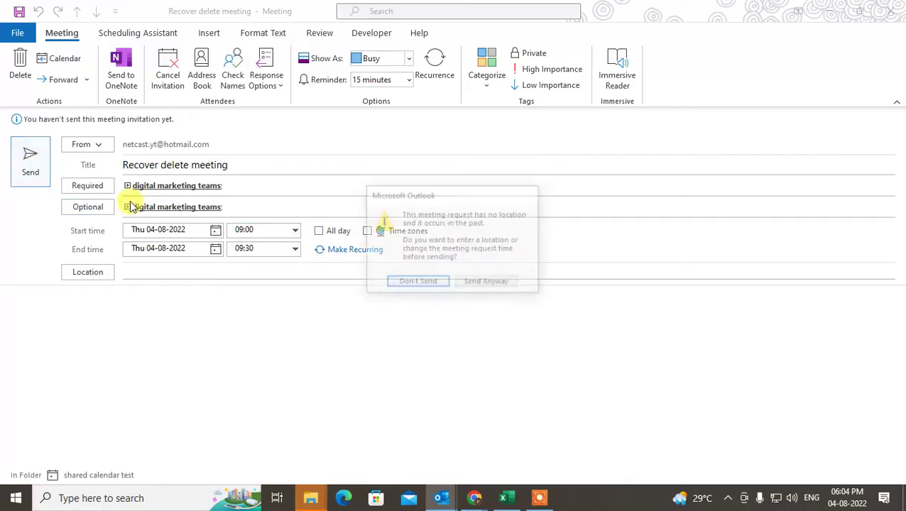
pyautogui.click(486, 284)
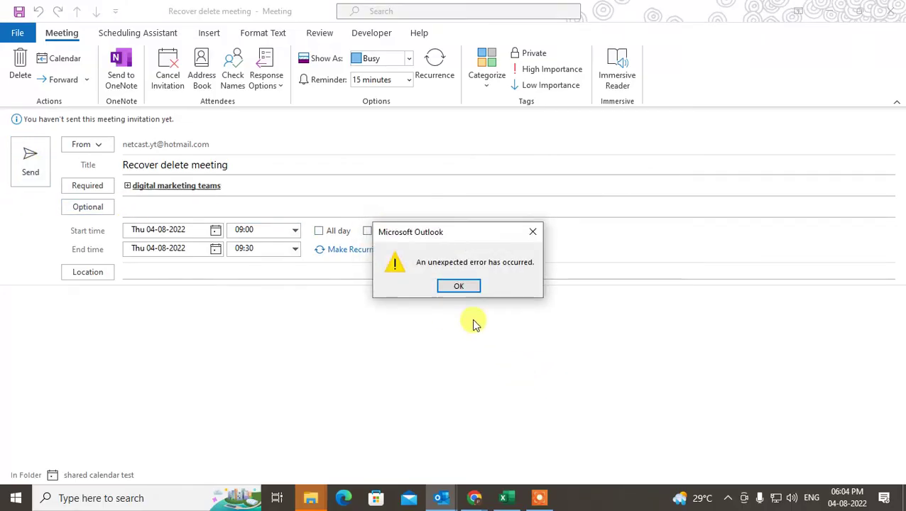
pyautogui.click(459, 287)
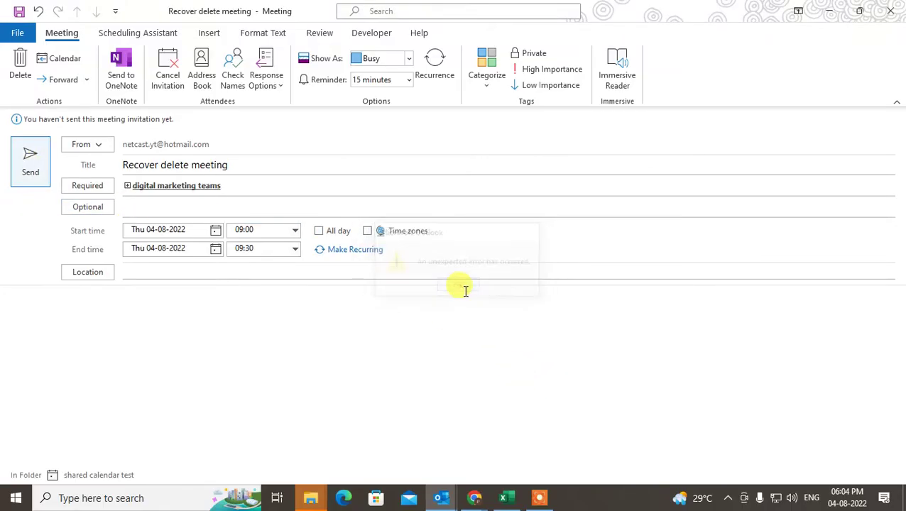
pyautogui.click(231, 269)
pyautogui.moveTo(124, 185); pyautogui.dragTo(232, 184)
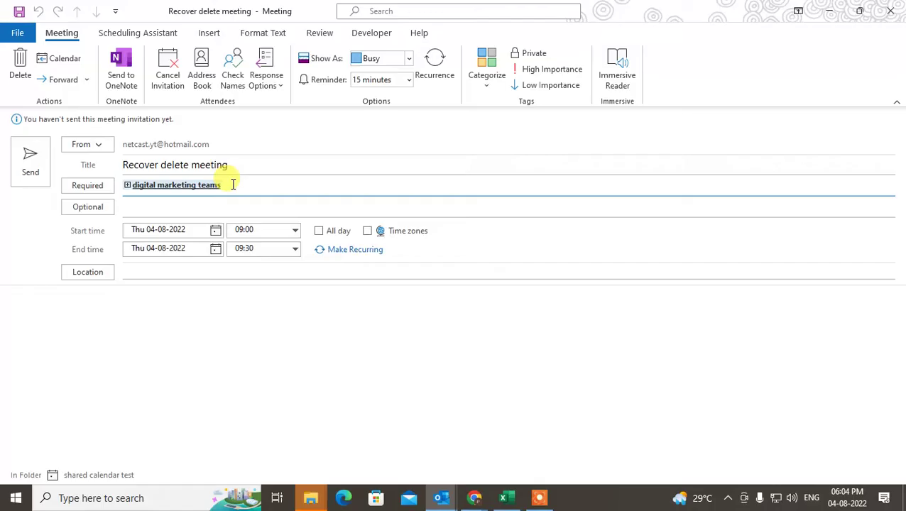
pyautogui.click(128, 186)
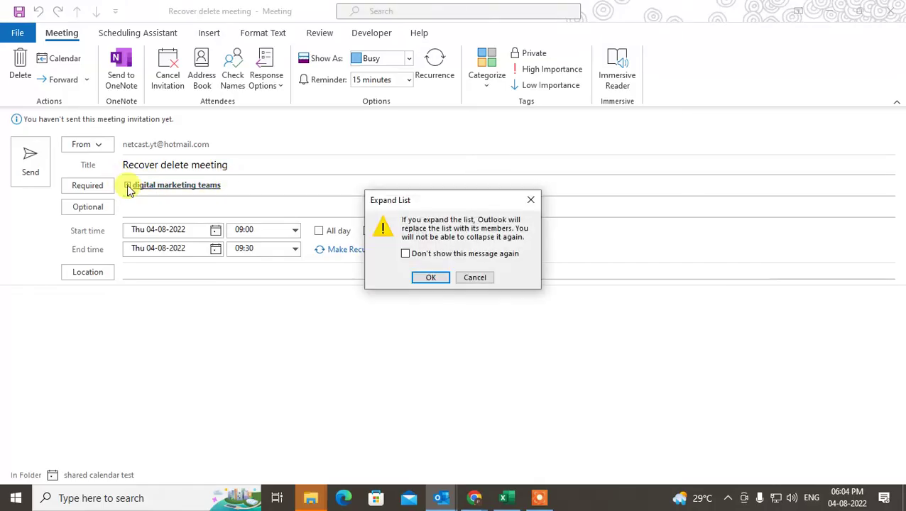
pyautogui.click(432, 278)
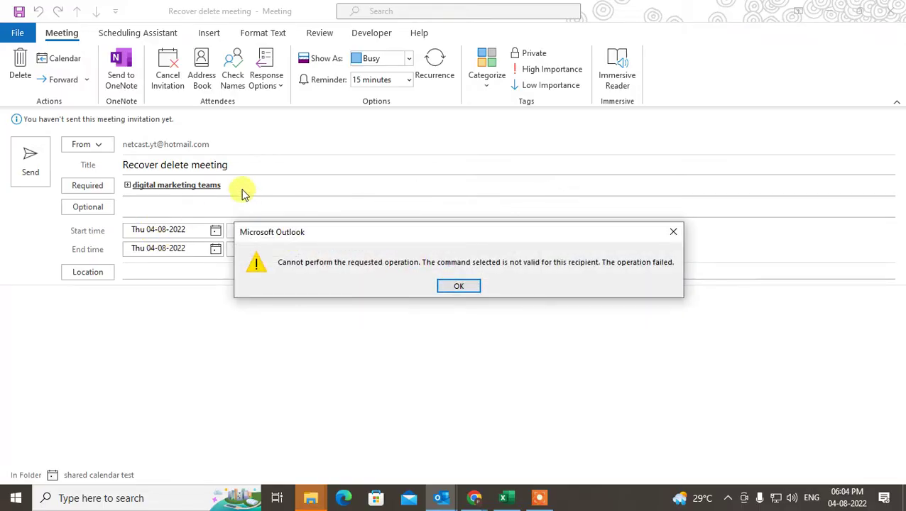
pyautogui.click(459, 286)
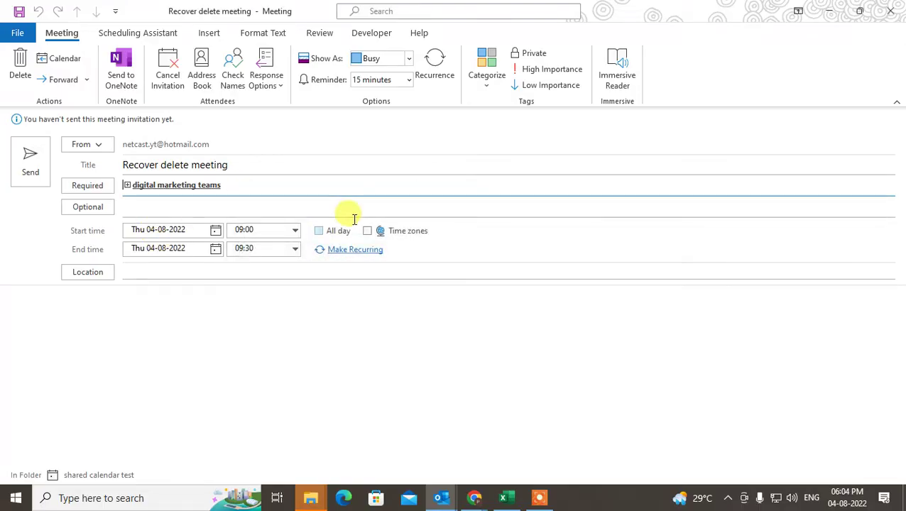
# Replace the group with your own mailbox and an optional contact, then send anyway
pyautogui.click(305, 189)
pyautogui.press('BackSpace')
pyautogui.write('ne')
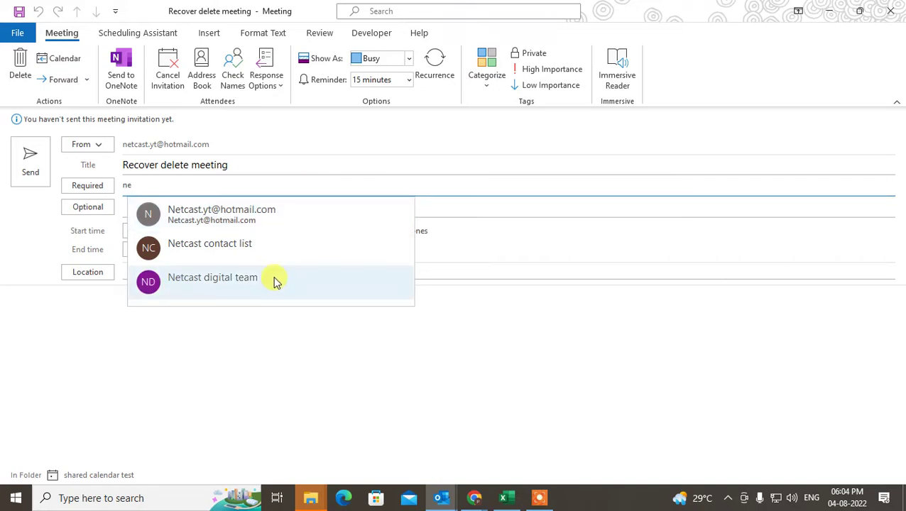
pyautogui.write('tc')
pyautogui.click(209, 211)
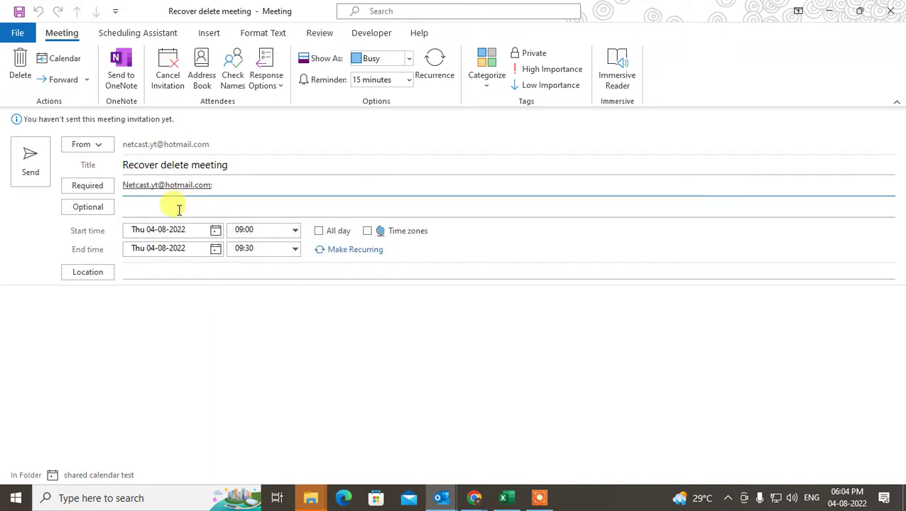
pyautogui.click(178, 208)
pyautogui.write('c')
pyautogui.click(243, 232)
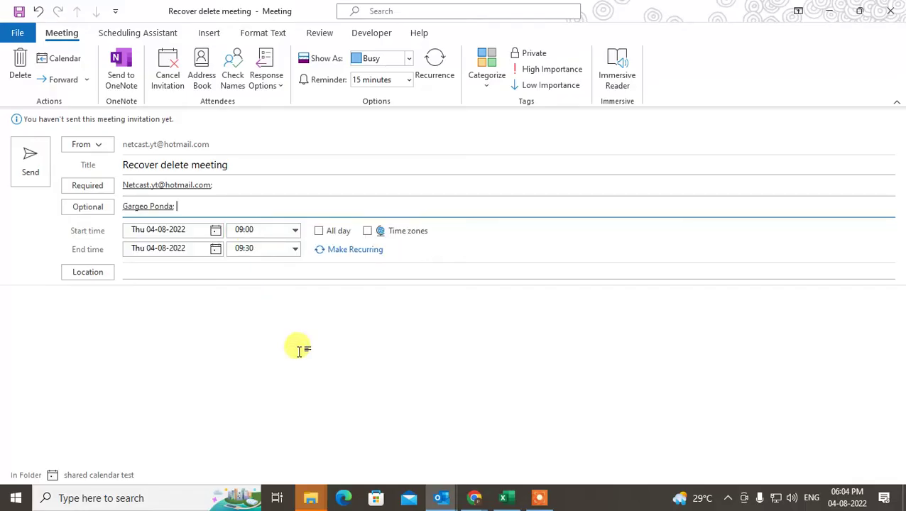
pyautogui.click(26, 159)
pyautogui.click(488, 284)
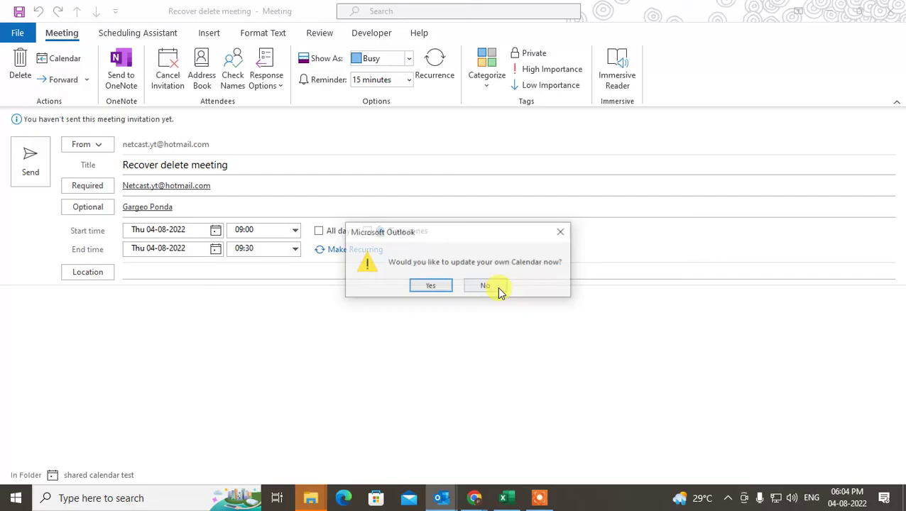
# Update your calendar, then delete the Recover delete meeting from Thursday 4 August
pyautogui.click(429, 288)
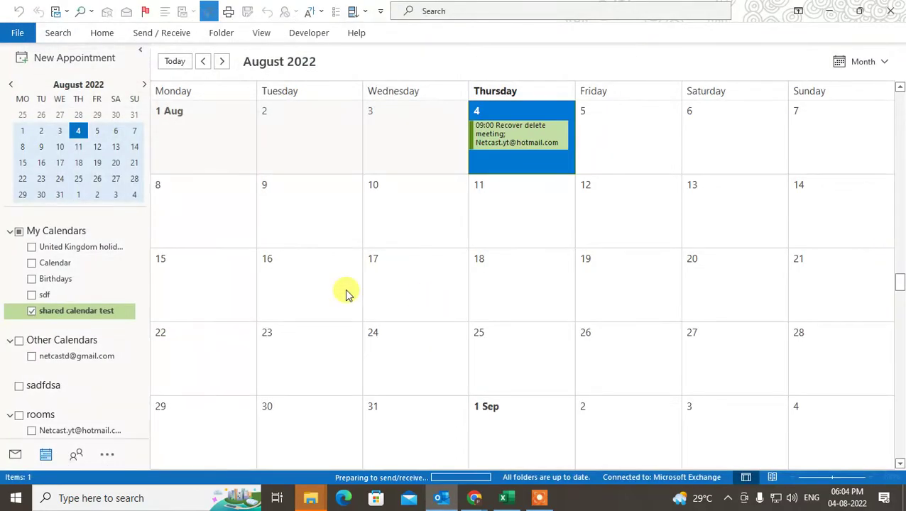
pyautogui.click(513, 136)
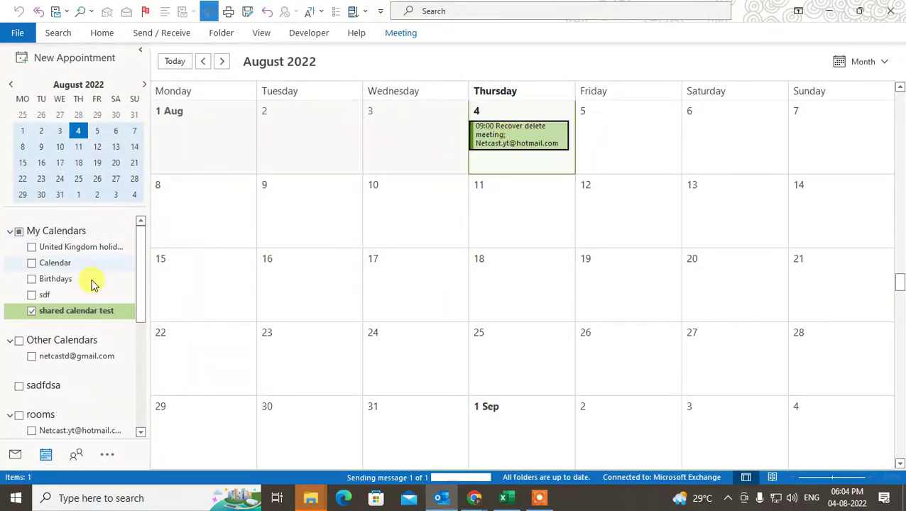
pyautogui.click(515, 131)
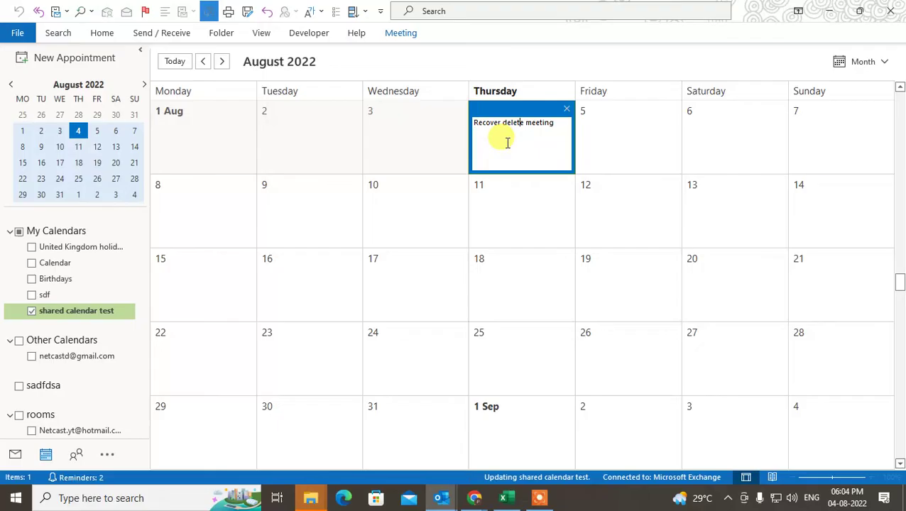
pyautogui.click(643, 146)
pyautogui.click(528, 145)
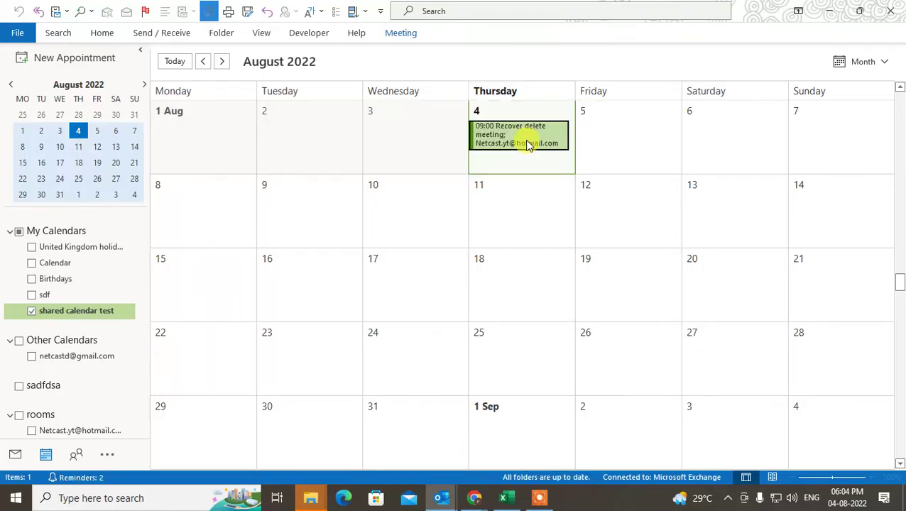
pyautogui.press('Delete')
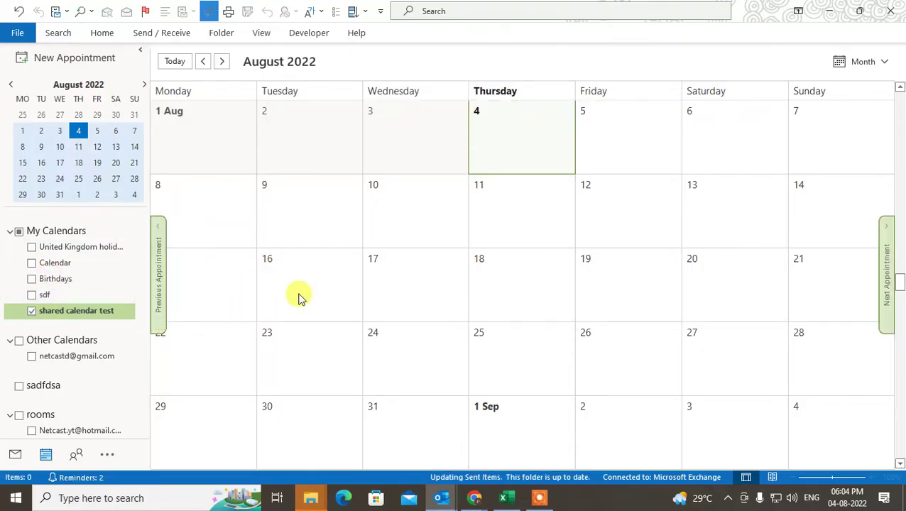
# In Deleted Items, check Recover Deleted Items, then select the Recover delete meeting
pyautogui.click(15, 454)
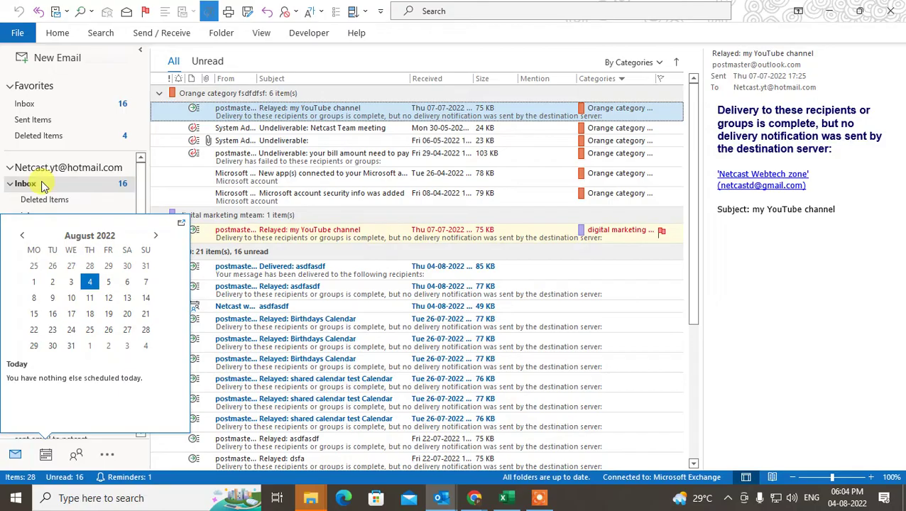
pyautogui.click(14, 184)
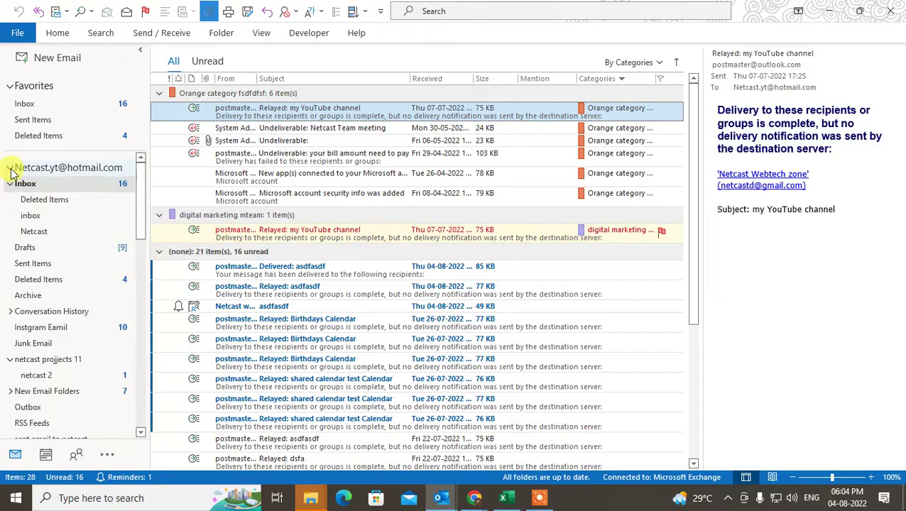
pyautogui.click(66, 280)
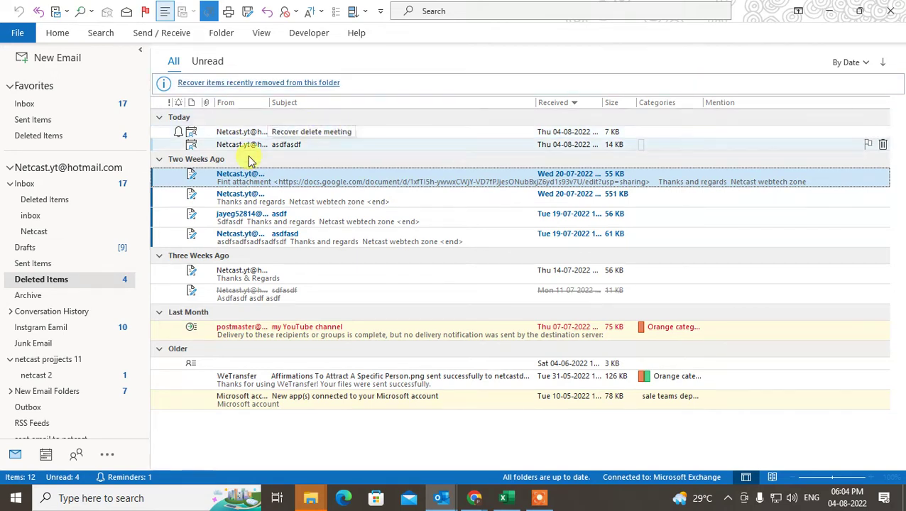
pyautogui.click(57, 33)
pyautogui.click(106, 78)
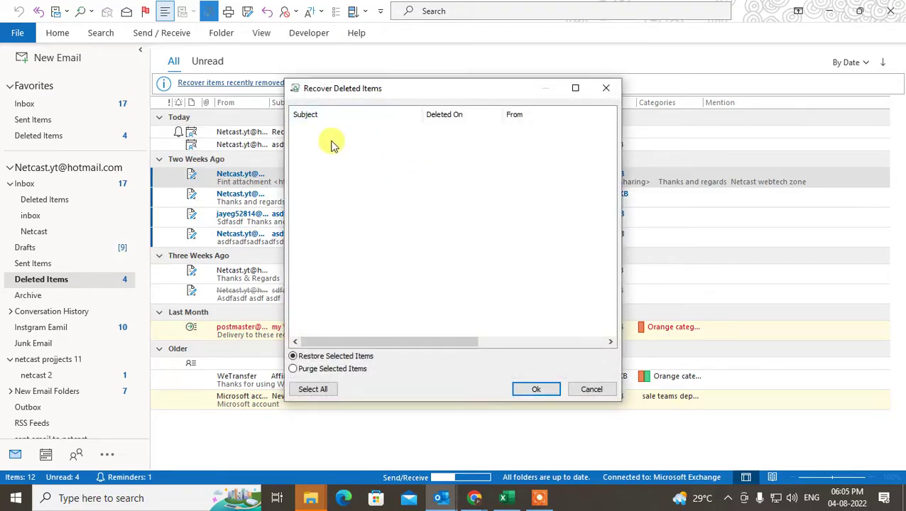
pyautogui.click(607, 89)
pyautogui.click(291, 133)
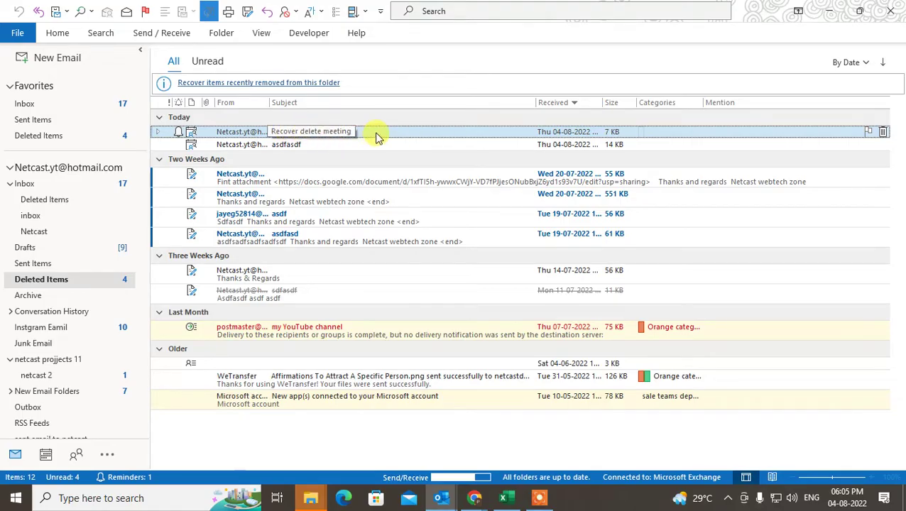
pyautogui.rightClick(359, 137)
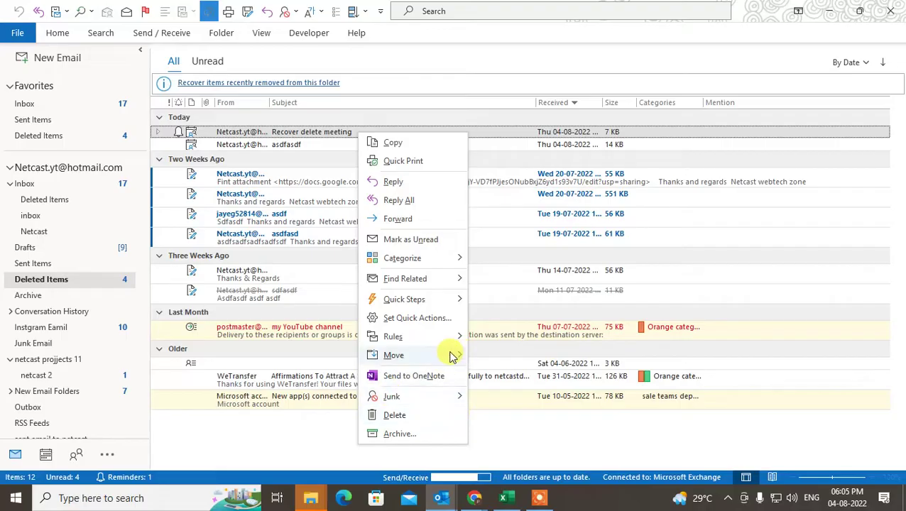
pyautogui.moveTo(394, 355)
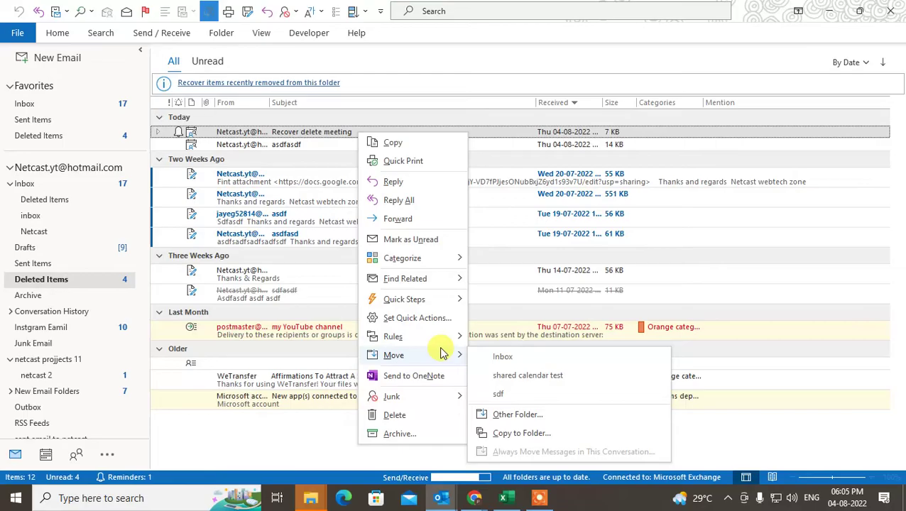
pyautogui.press('Escape')
# Open the Recover delete meeting and copy it to My Calendar, accepting it
pyautogui.click(318, 130)
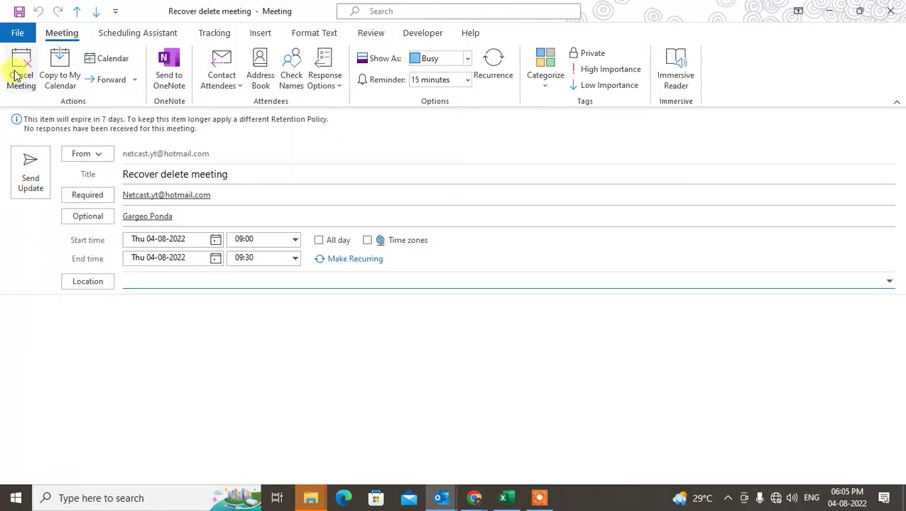
pyautogui.click(62, 83)
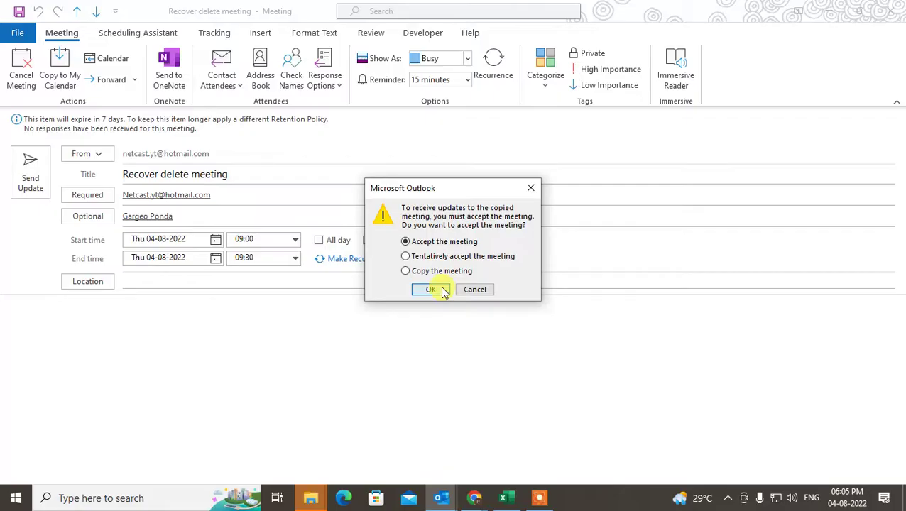
pyautogui.click(443, 291)
# Check the calendar month view around Thursday 21 July, cancelling the accidental new appointment
pyautogui.click(47, 454)
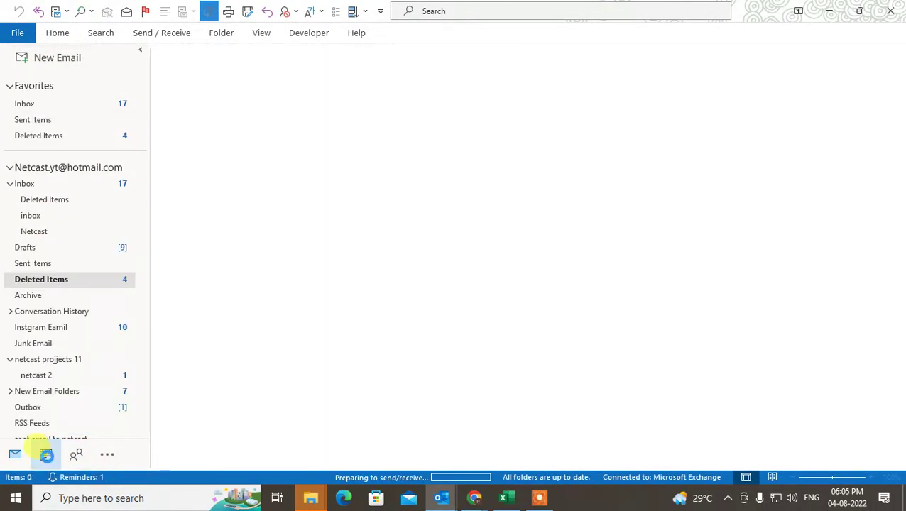
pyautogui.scroll(1, 582, 255)
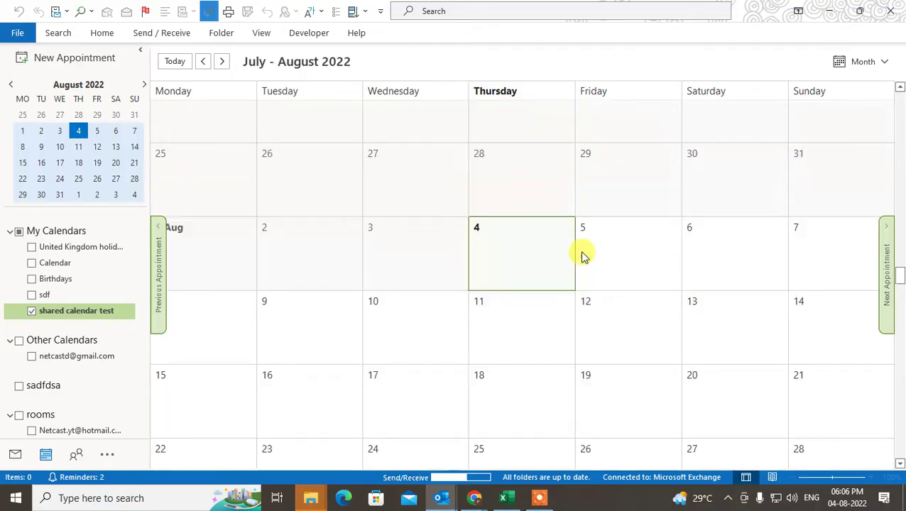
pyautogui.scroll(2, 582, 256)
pyautogui.scroll(-1, 582, 256)
pyautogui.scroll(-1, 582, 255)
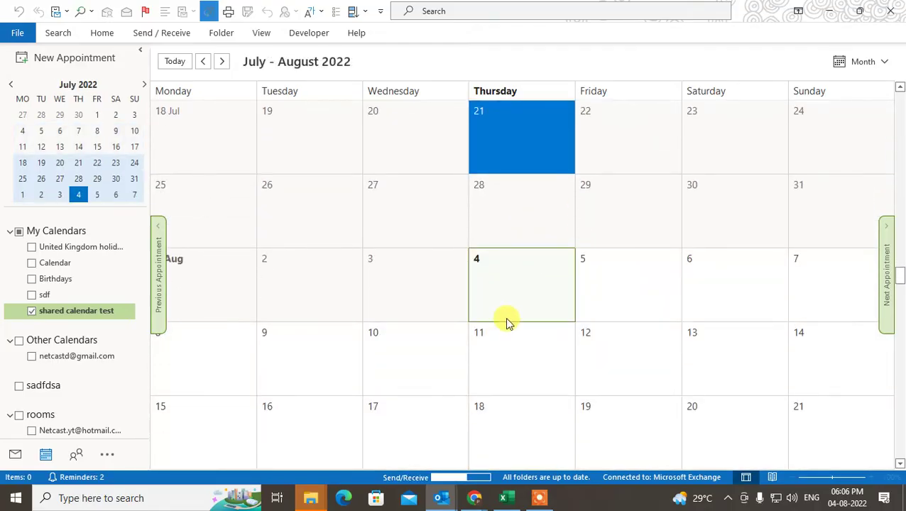
pyautogui.click(525, 135)
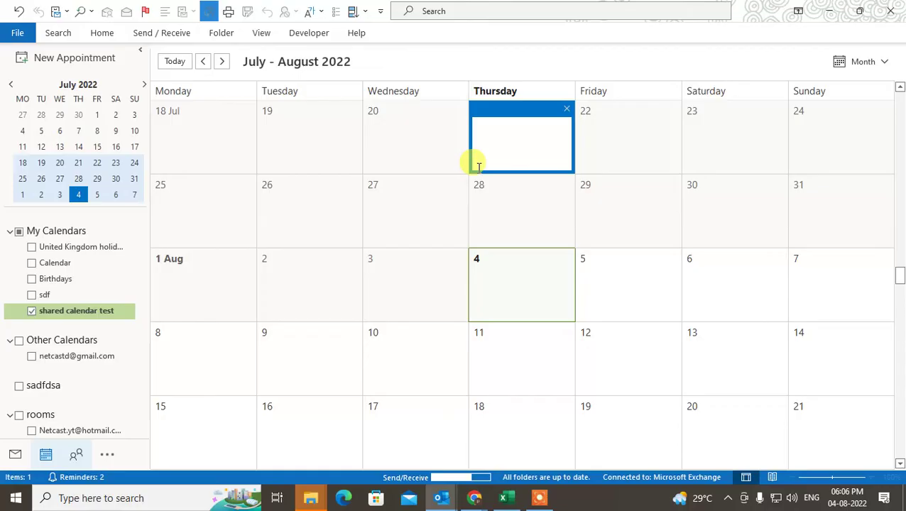
pyautogui.click(289, 186)
# Back in Deleted Items, expand the Recover delete meeting conversation and inspect its first message
pyautogui.click(15, 454)
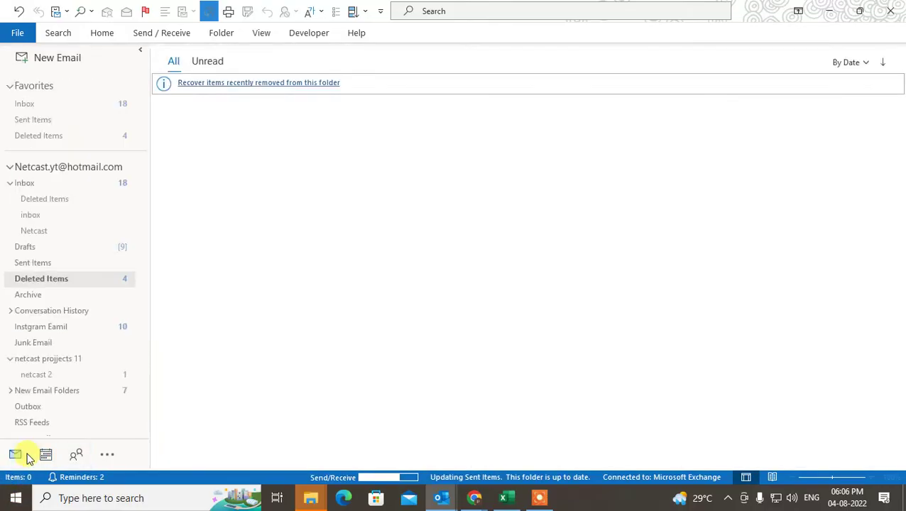
pyautogui.click(254, 135)
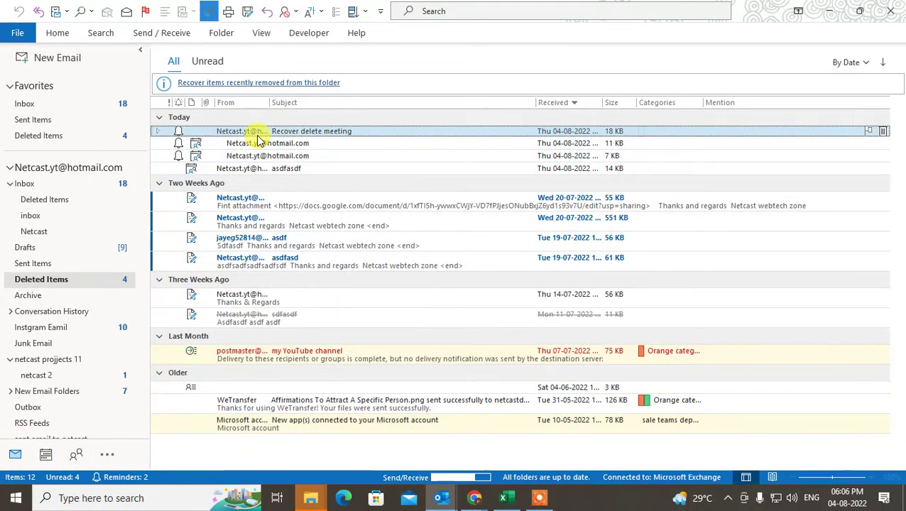
pyautogui.click(309, 144)
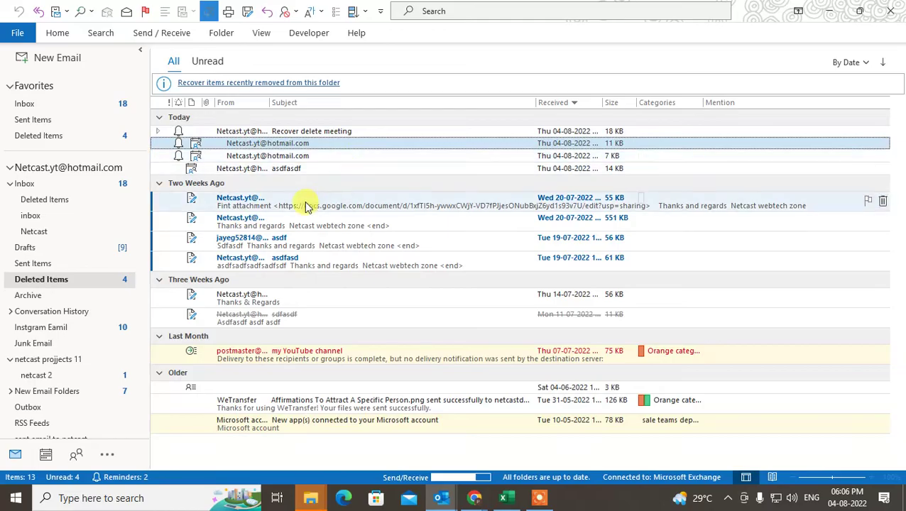
pyautogui.doubleClick(302, 147)
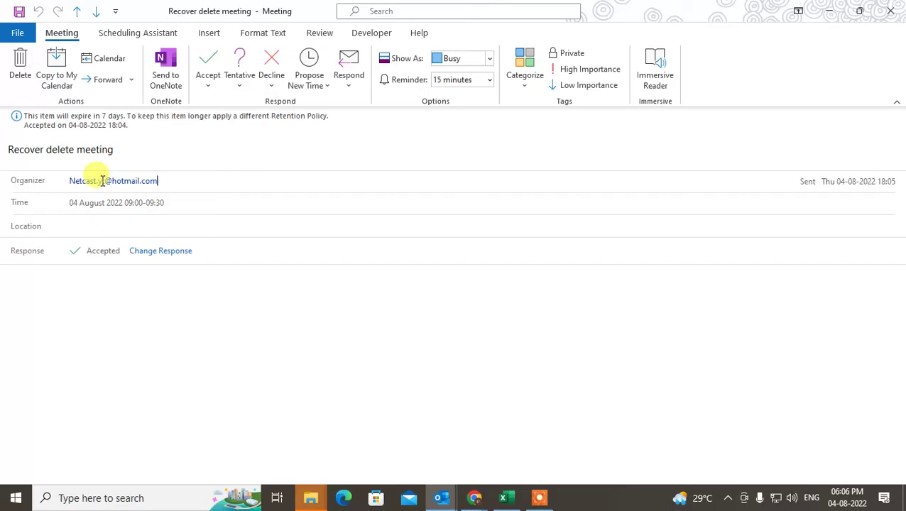
pyautogui.press('Escape')
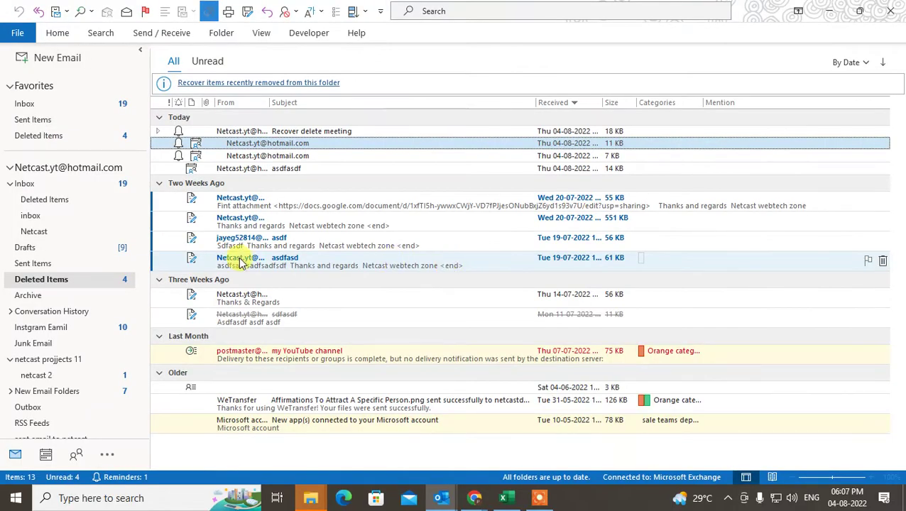
# Try moving the meeting message to the United Kingdom holidays calendar, which fails with a permission error
pyautogui.rightClick(307, 144)
pyautogui.click(245, 146)
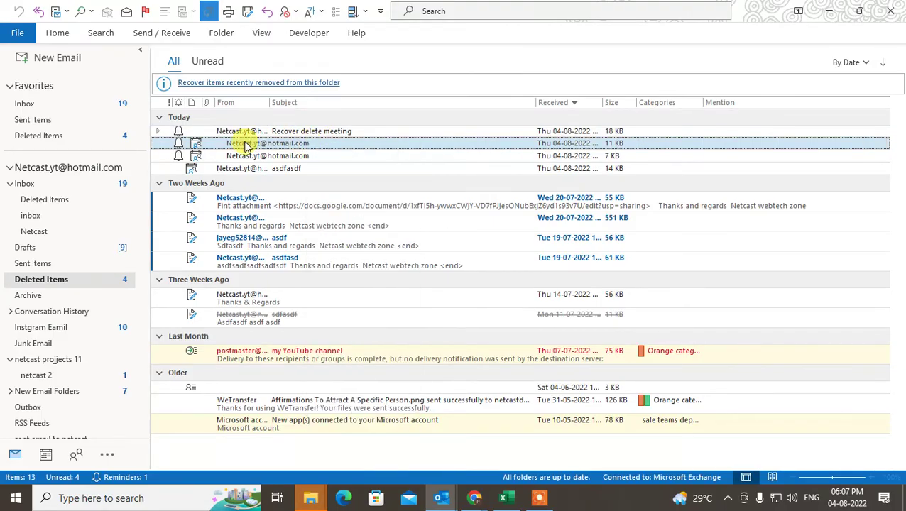
pyautogui.rightClick(245, 144)
pyautogui.moveTo(281, 364)
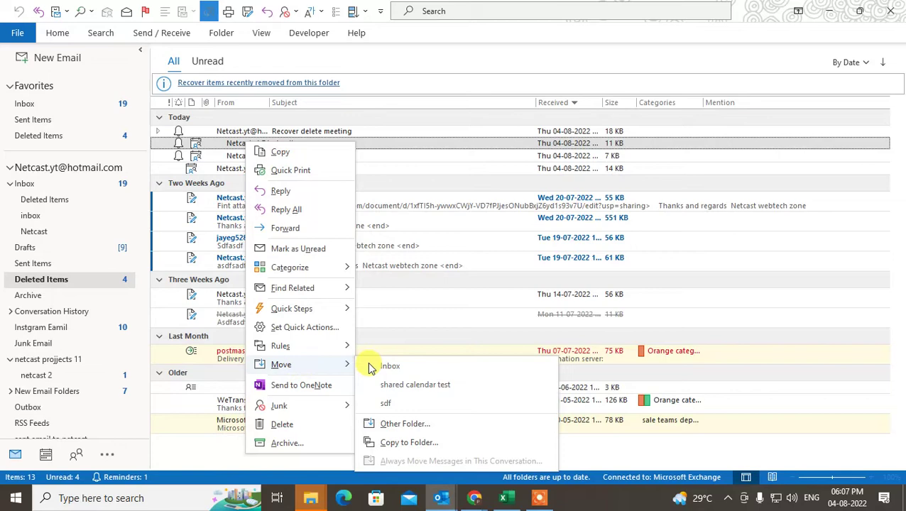
pyautogui.click(422, 426)
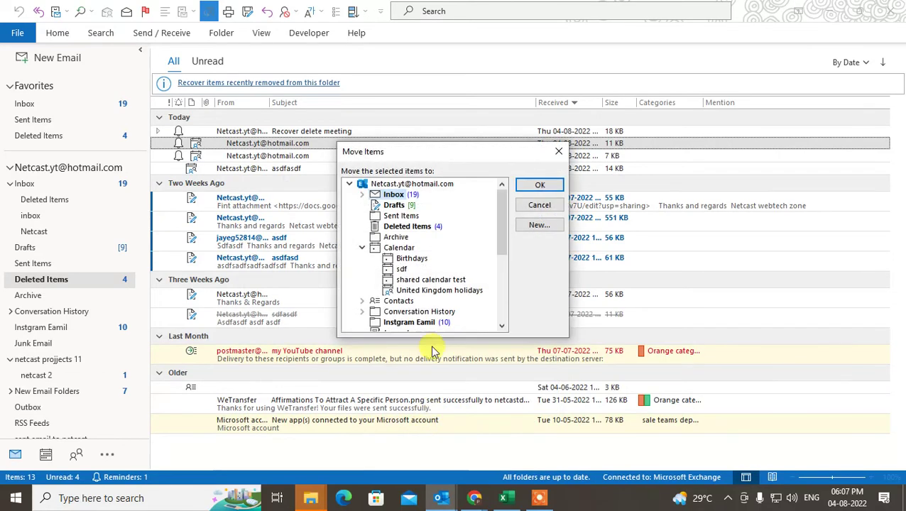
pyautogui.click(394, 248)
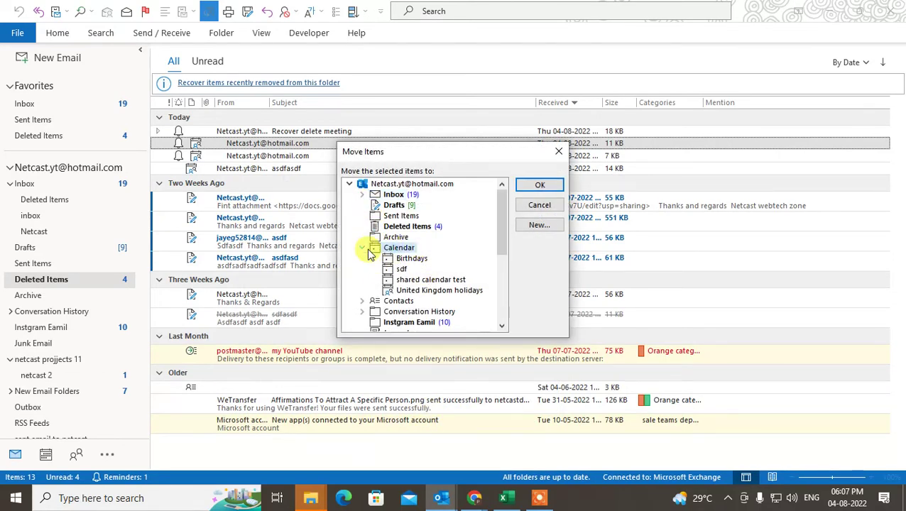
pyautogui.click(363, 248)
pyautogui.click(363, 248)
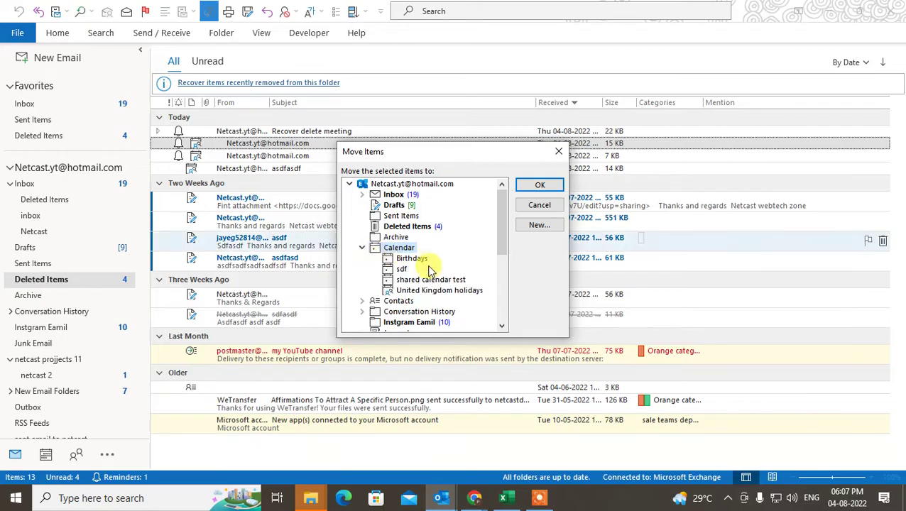
pyautogui.click(431, 291)
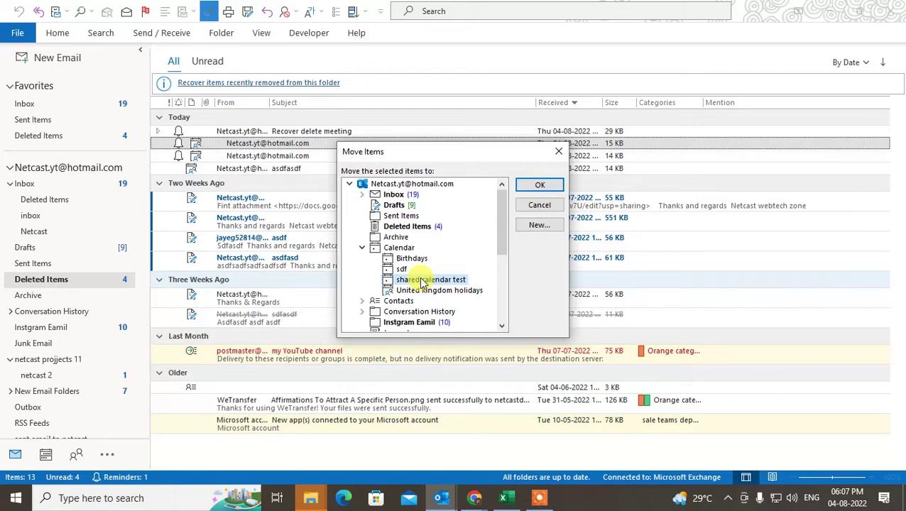
pyautogui.click(435, 291)
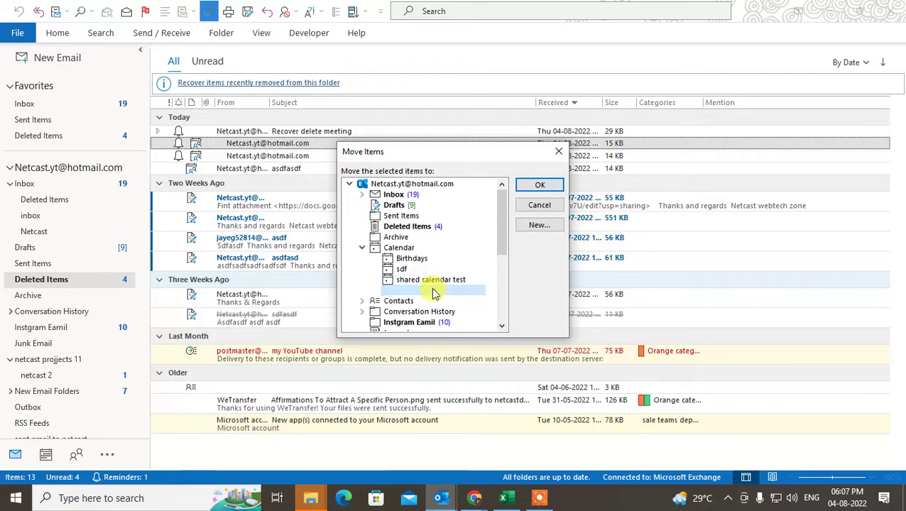
pyautogui.click(540, 186)
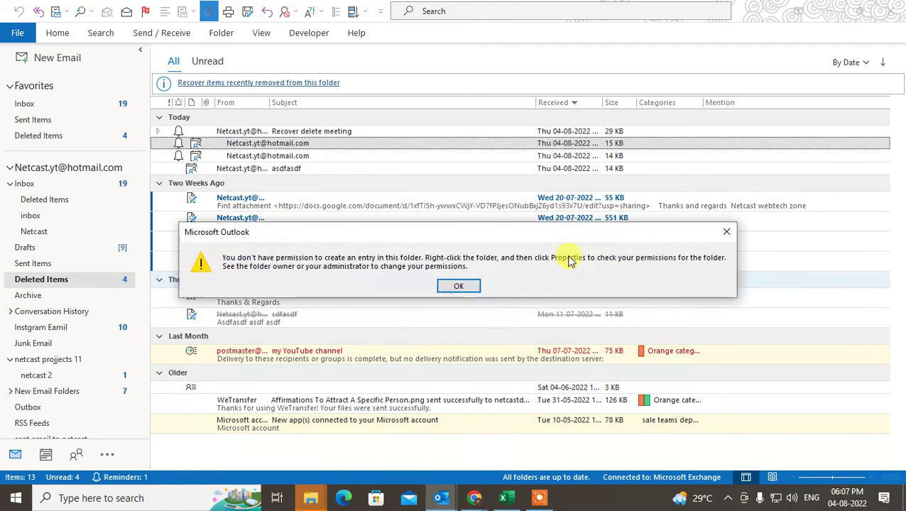
pyautogui.click(458, 287)
# Move the meeting message into the sdf calendar instead
pyautogui.rightClick(277, 147)
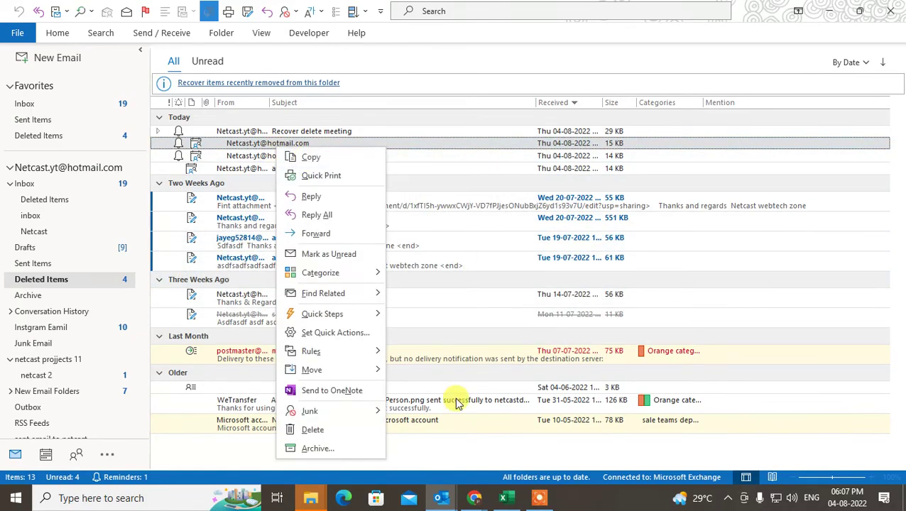
pyautogui.moveTo(312, 370)
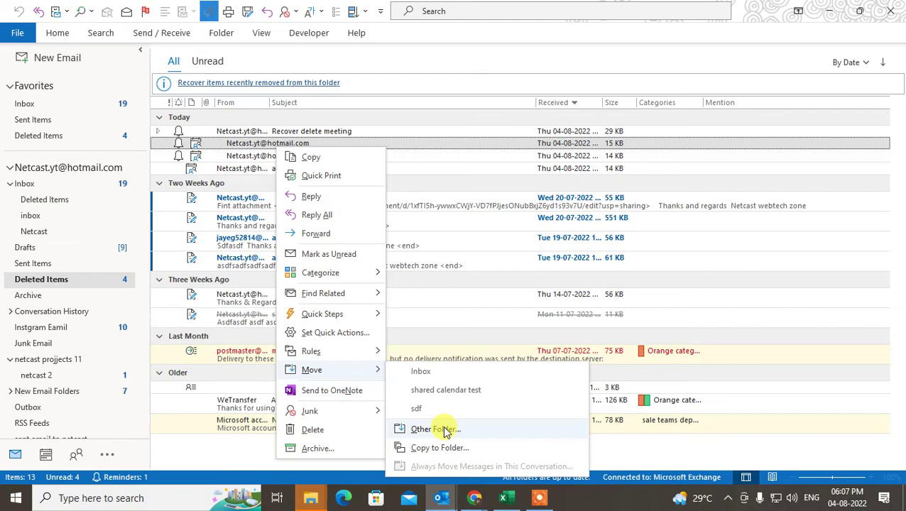
pyautogui.click(447, 428)
pyautogui.click(403, 263)
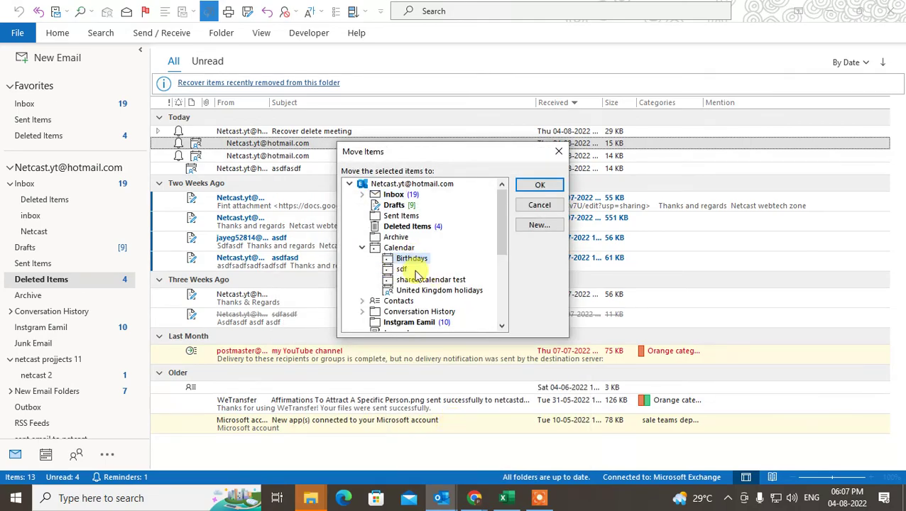
pyautogui.click(402, 269)
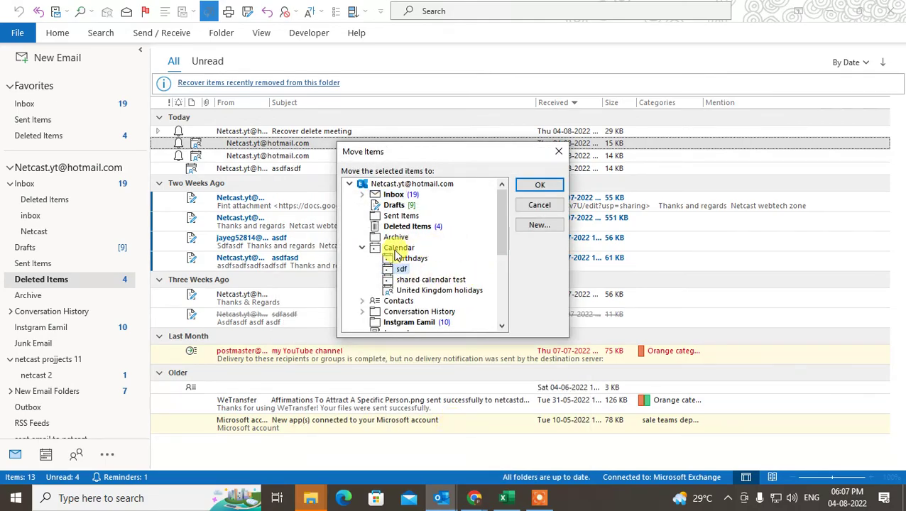
pyautogui.click(538, 185)
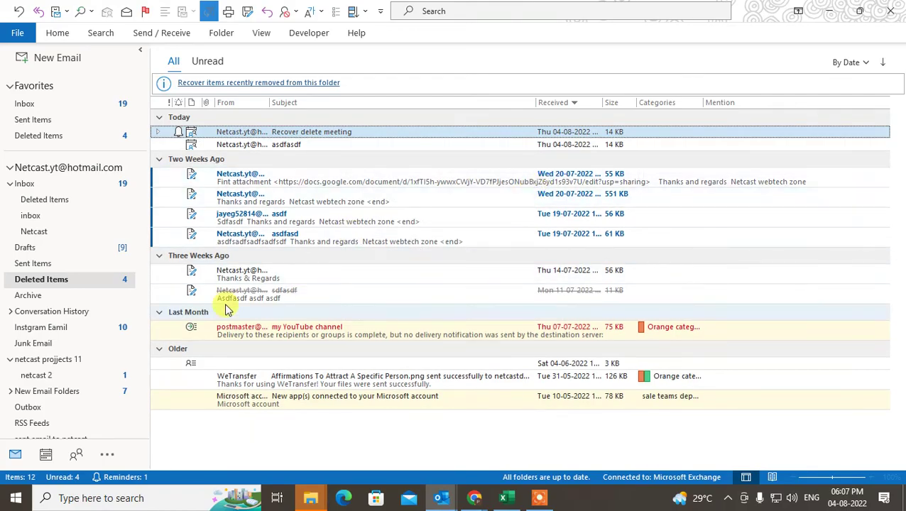
# Overlay the second account's calendar on shared calendar test and scroll back to March–April 2022
pyautogui.click(44, 453)
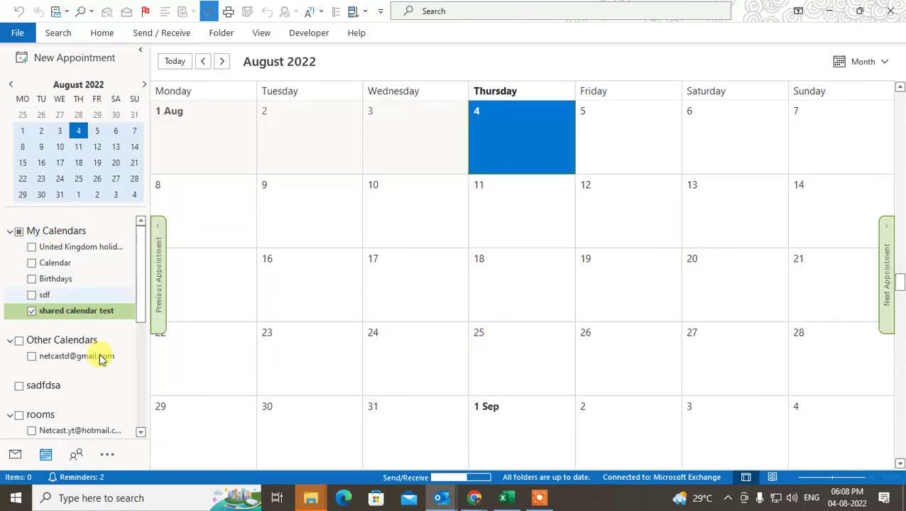
pyautogui.click(66, 358)
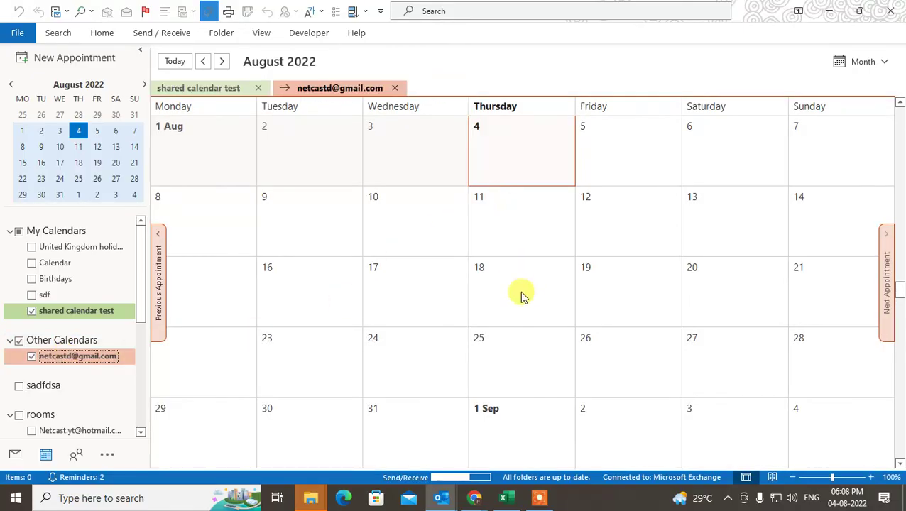
pyautogui.scroll(3, 520, 300)
pyautogui.scroll(-6, 520, 300)
pyautogui.scroll(5, 522, 303)
pyautogui.scroll(8, 524, 289)
pyautogui.click(210, 87)
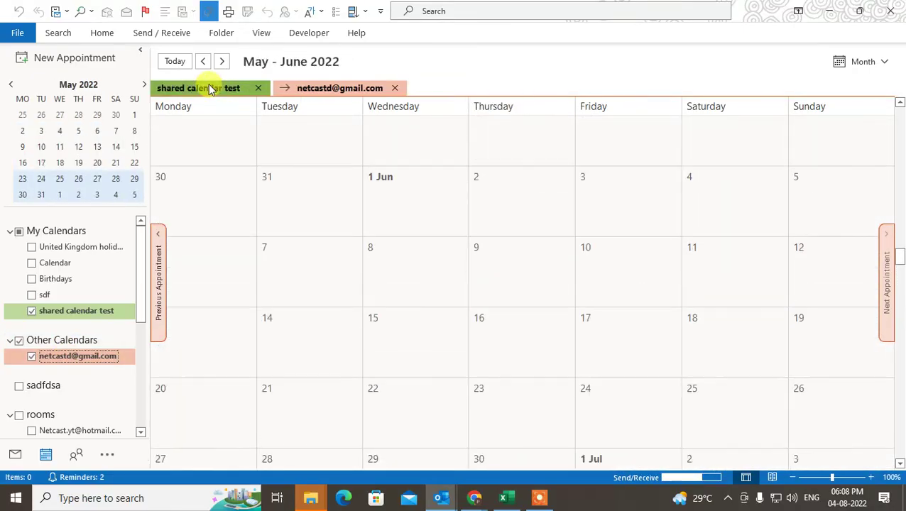
pyautogui.click(515, 152)
pyautogui.scroll(2, 521, 286)
pyautogui.scroll(8, 515, 283)
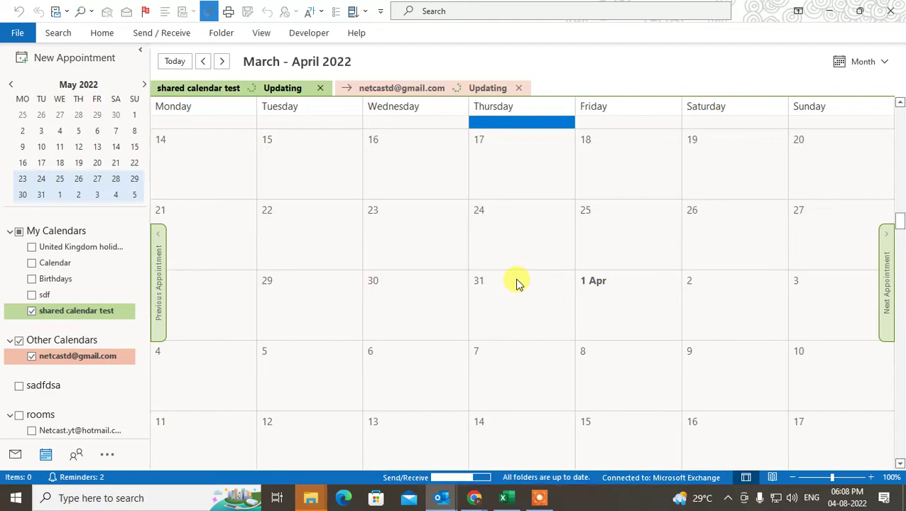